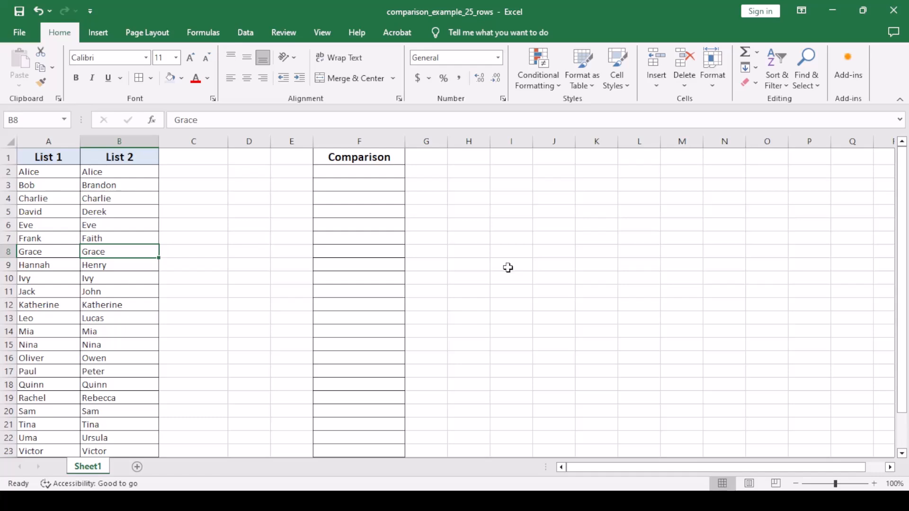
Enter =VLOOKUP(A2,B:B,1,FALSE) in the first Comparison cell to check List 1's name against List 2
left_click(338, 174)
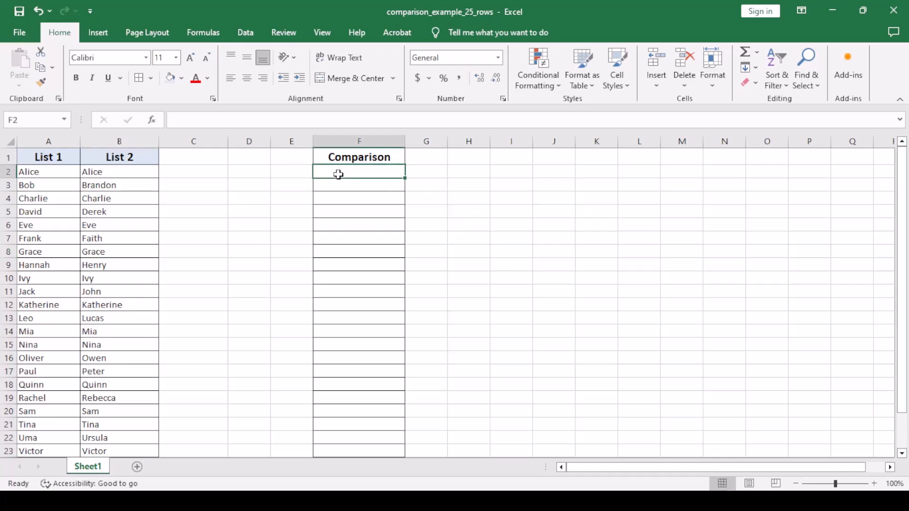
type("=")
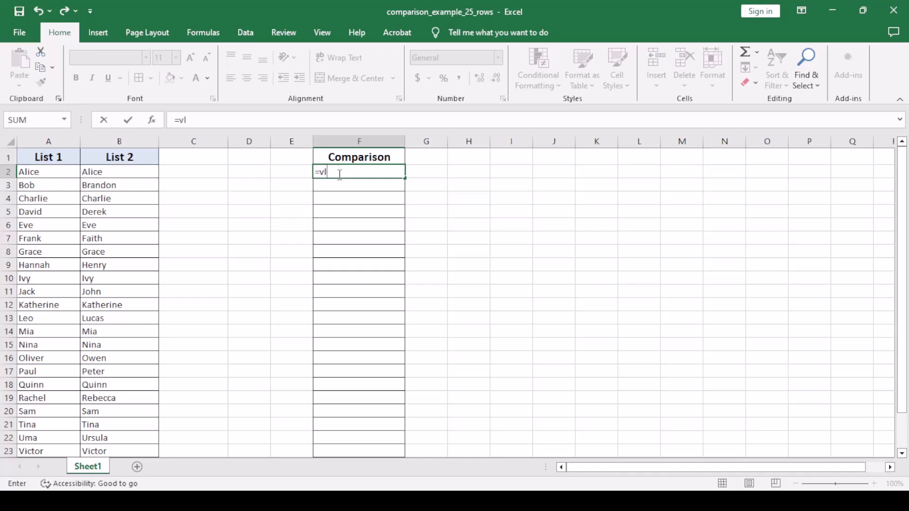
type("vl")
key("Tab")
left_click(49, 173)
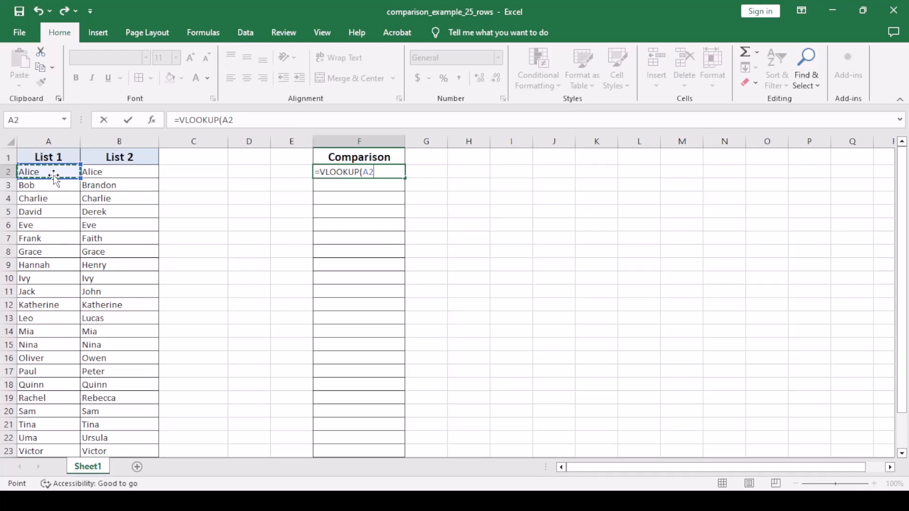
type(",")
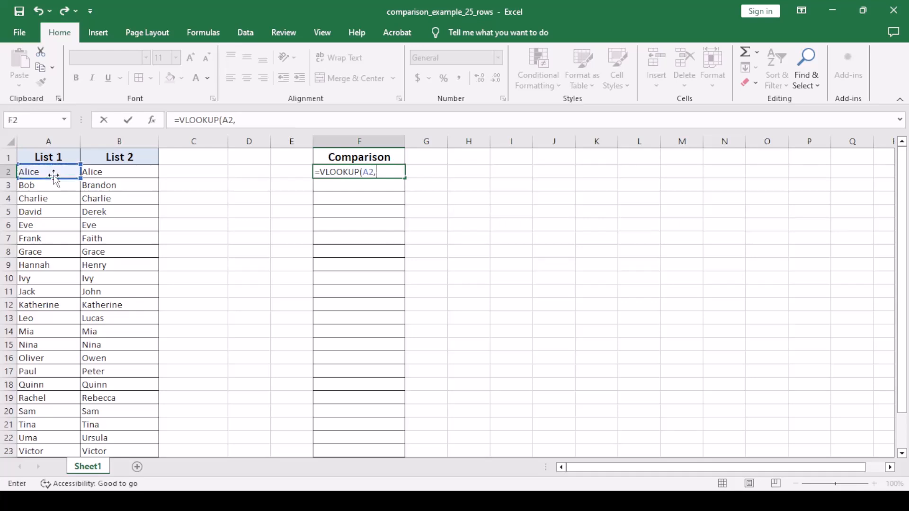
left_click(128, 140)
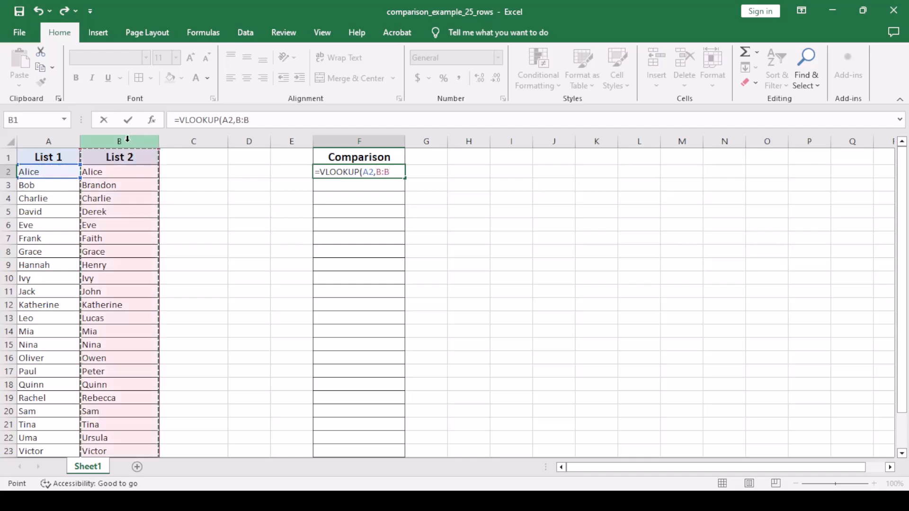
type(",")
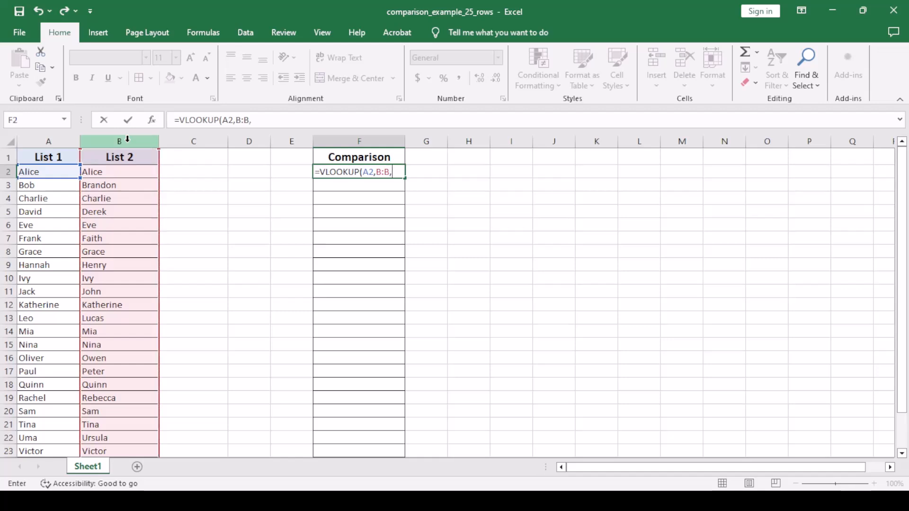
type("1,")
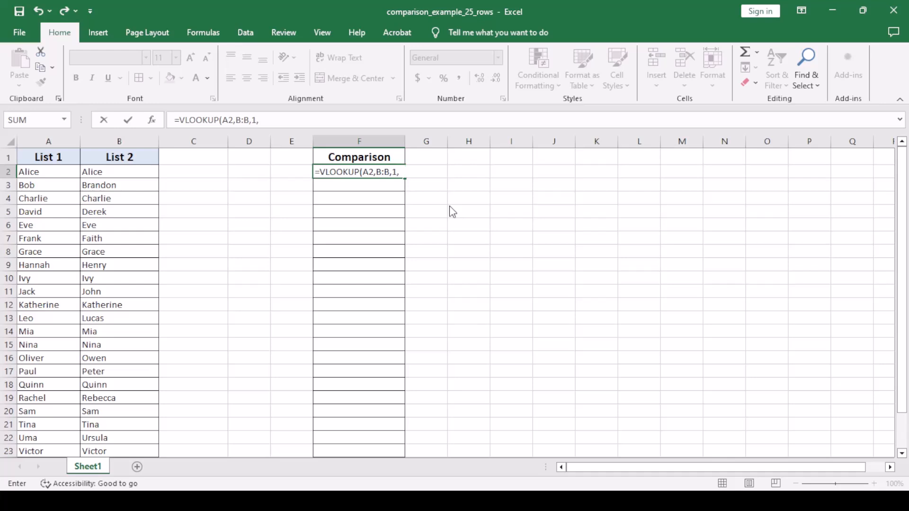
type("FALSE")
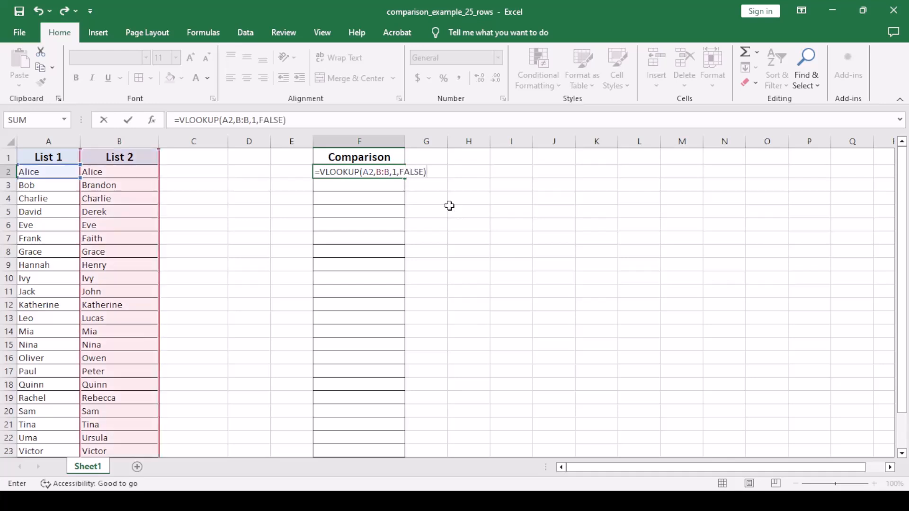
type(")")
key("Return")
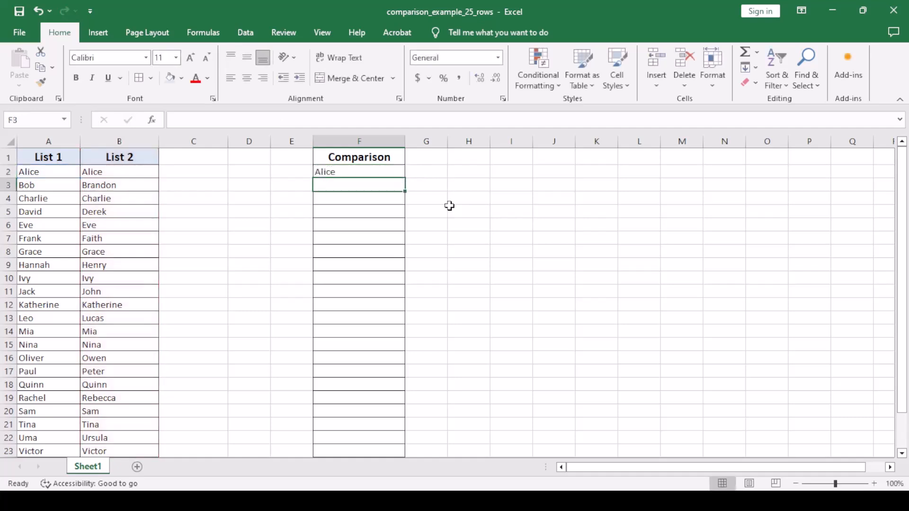
Fill the VLOOKUP formula down the Comparison column for all list rows
left_click(348, 172)
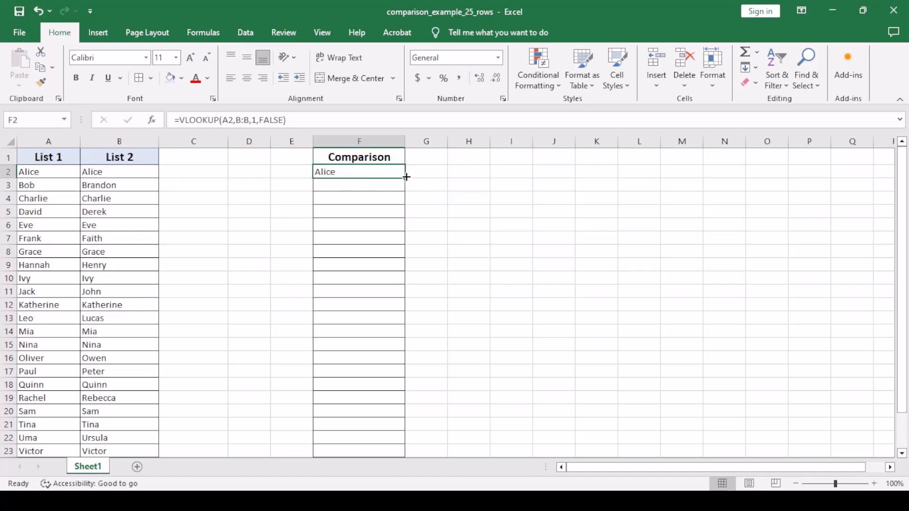
left_click_drag(407, 178, 402, 436)
scroll(374, 327, "up", 2)
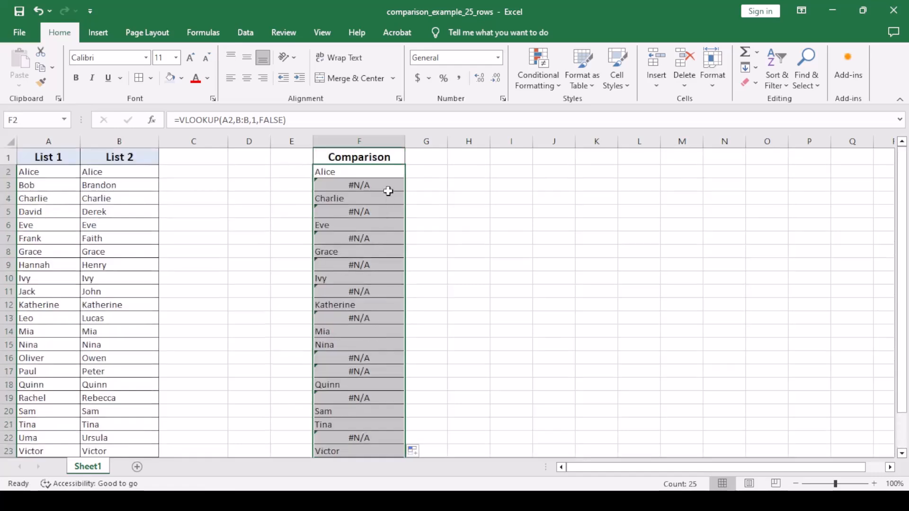
Inspect the Comparison results and their formulas against the names in List 1 and List 2
left_click(379, 169)
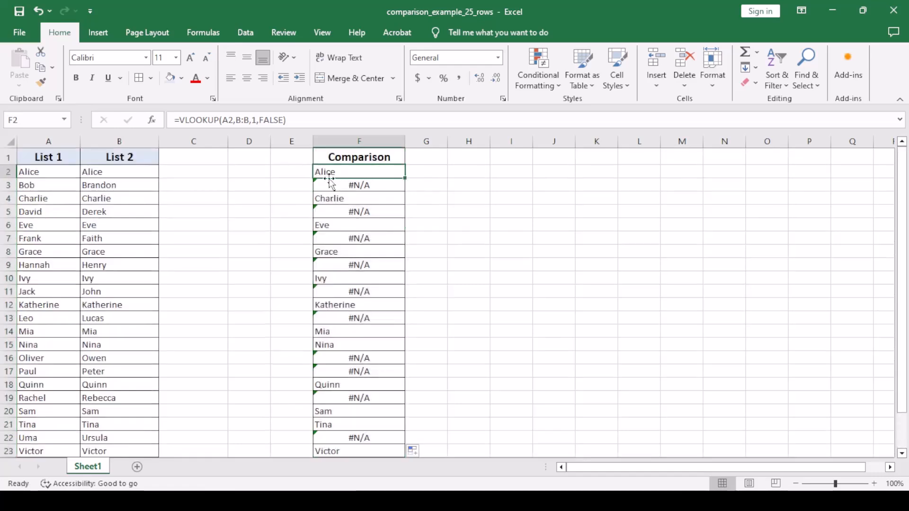
left_click(343, 200)
left_click(353, 229)
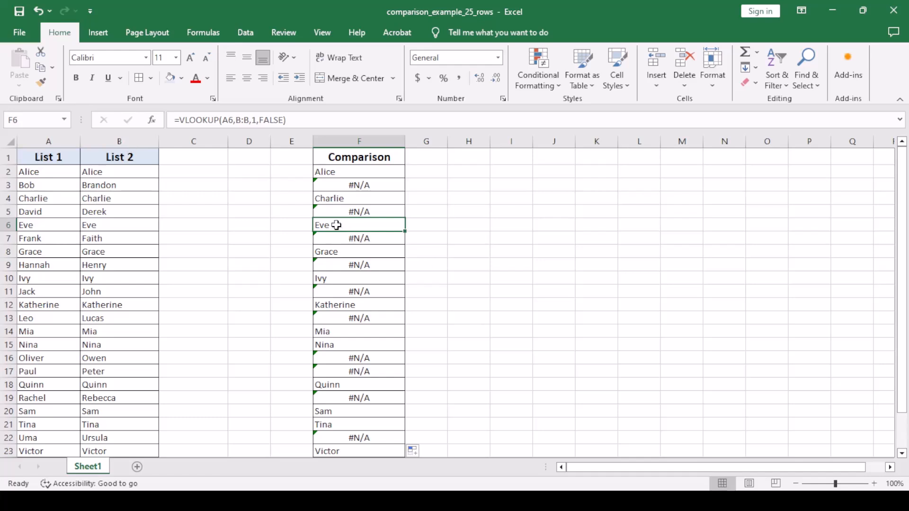
left_click(319, 253)
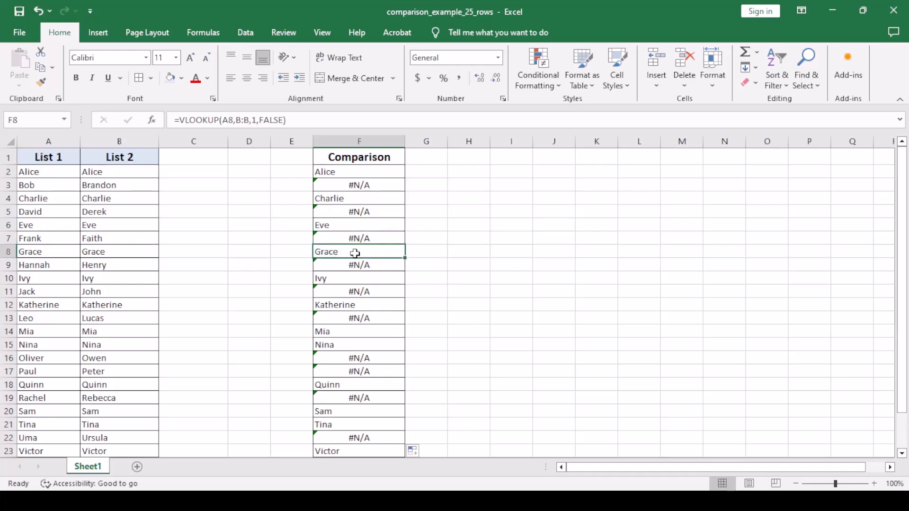
left_click(60, 253)
left_click(91, 252)
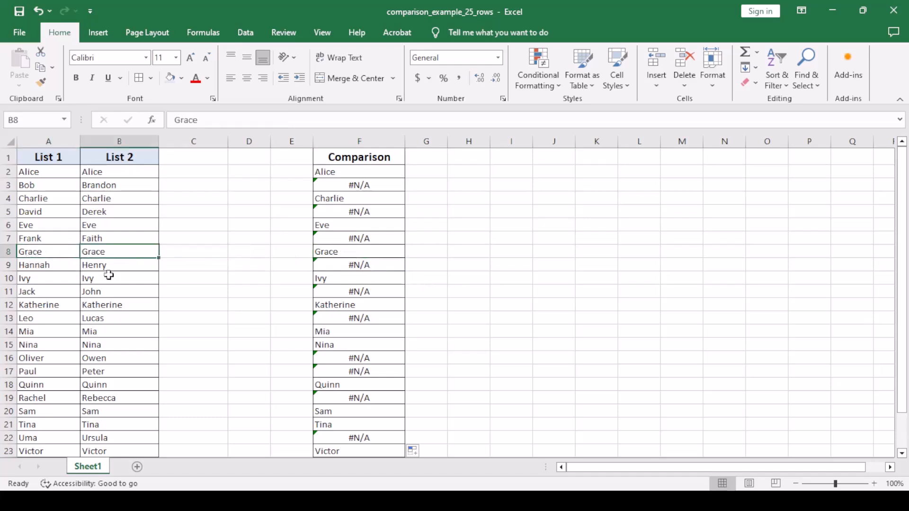
left_click(362, 186)
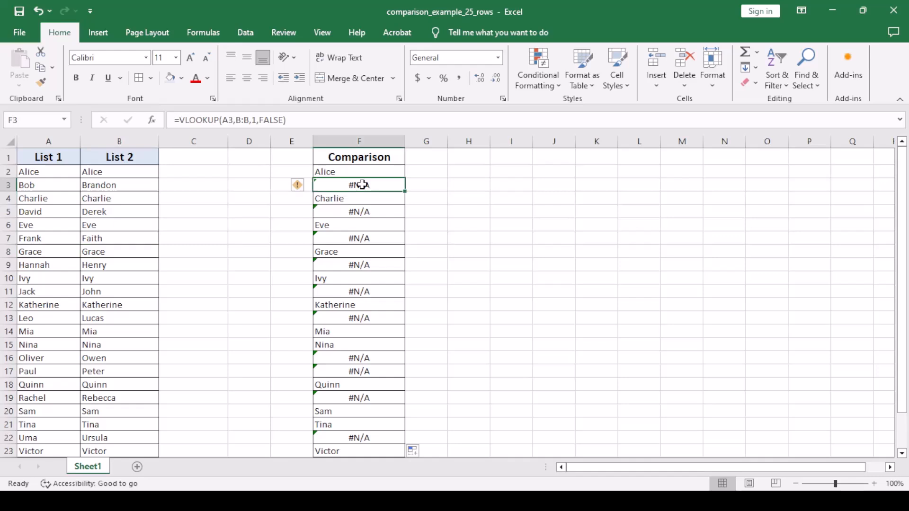
left_click(381, 215)
left_click(371, 238)
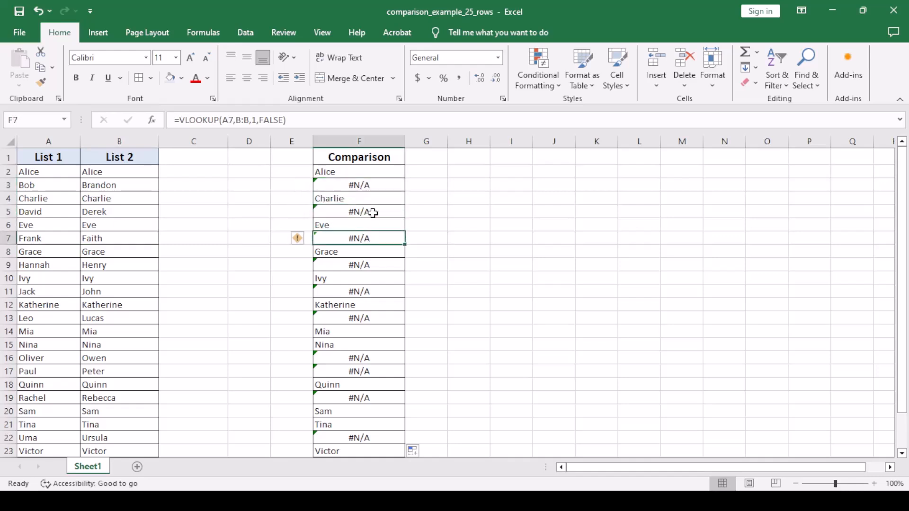
left_click(375, 185)
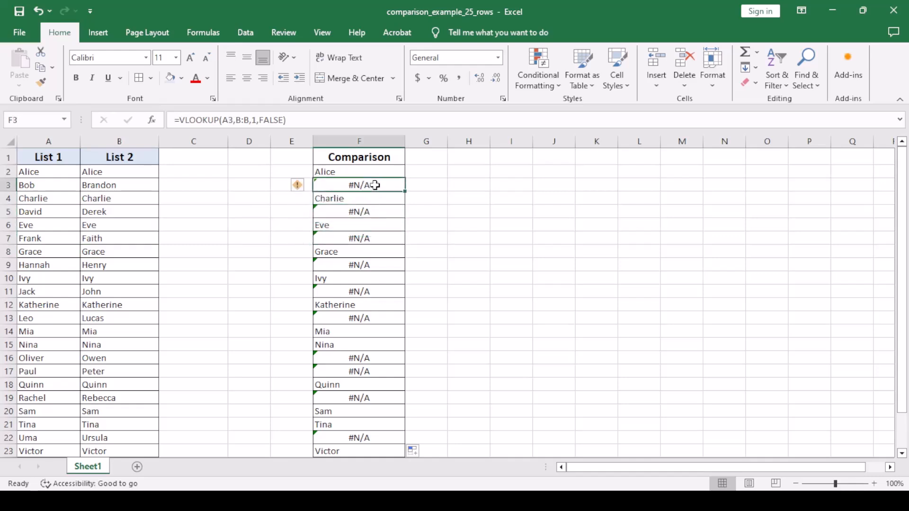
left_click(374, 211)
left_click(373, 238)
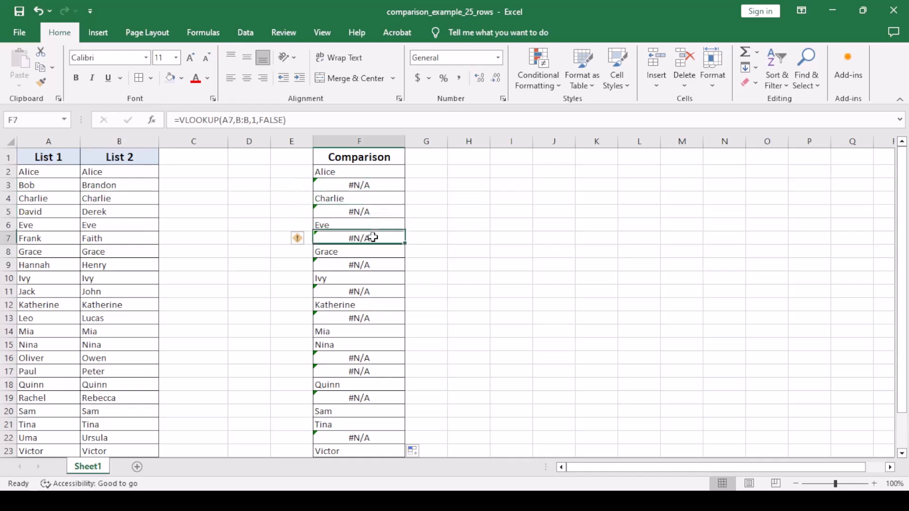
left_click(368, 186)
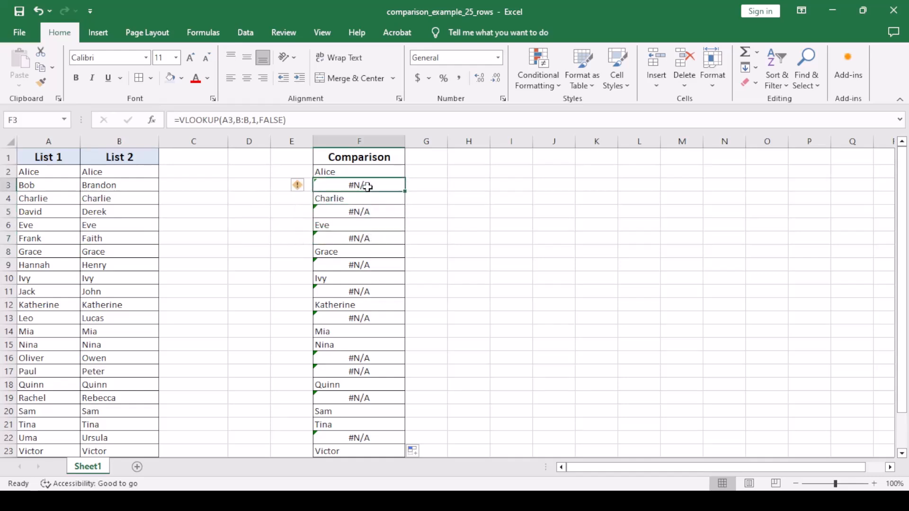
left_click(54, 188)
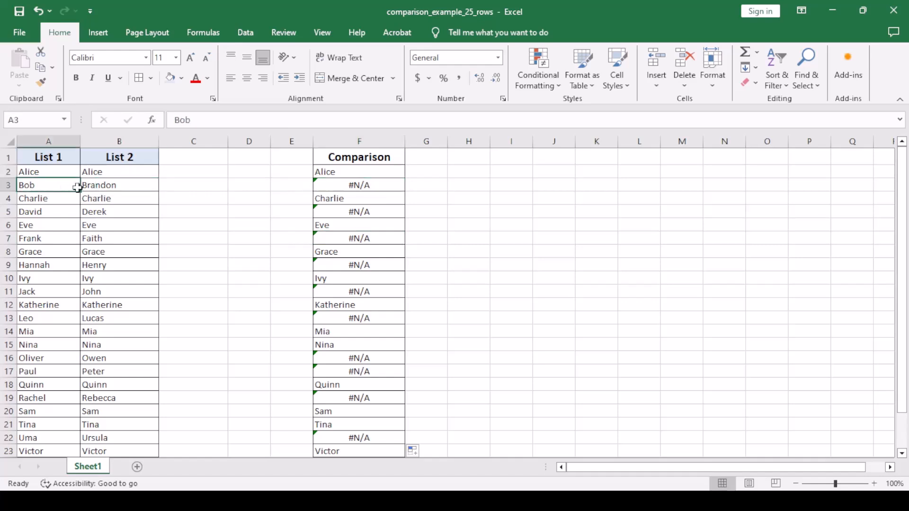
left_click(94, 187)
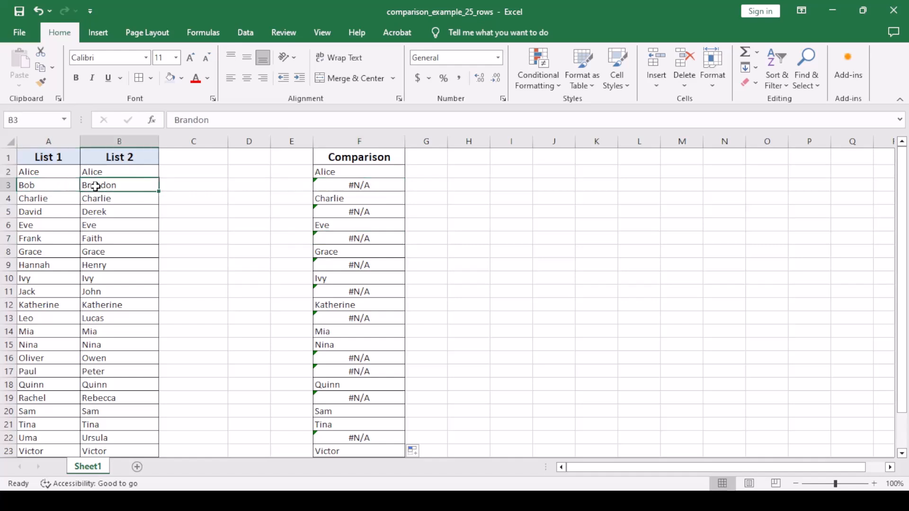
left_click(42, 185)
left_click(94, 183)
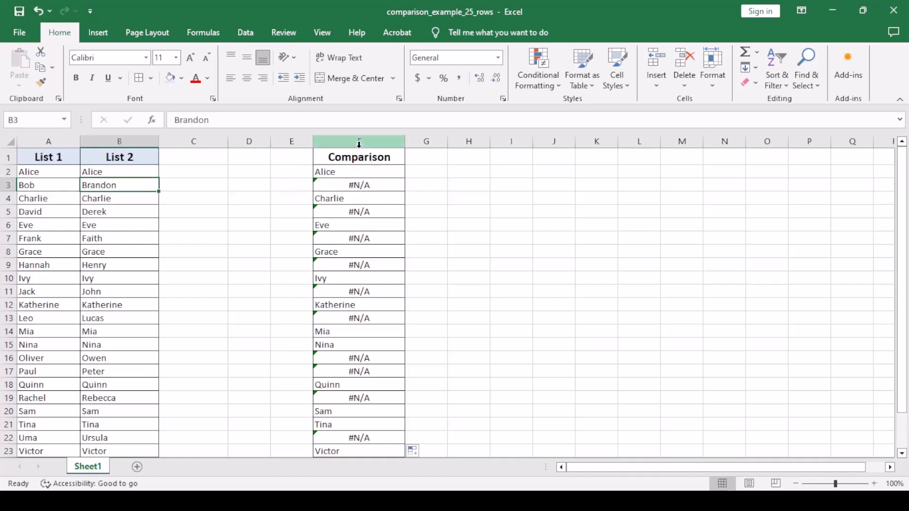
Copy the Comparison results and add a new worksheet
left_click_drag(357, 170, 360, 428)
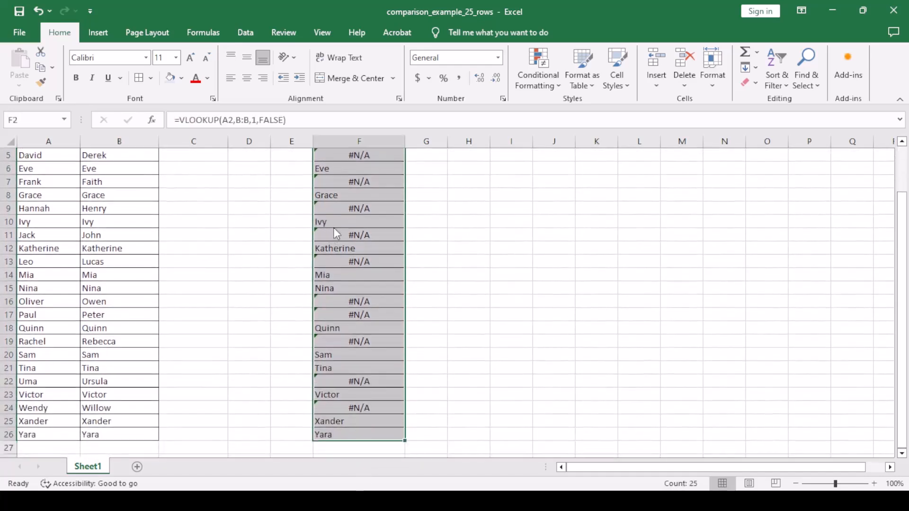
key("ctrl+c")
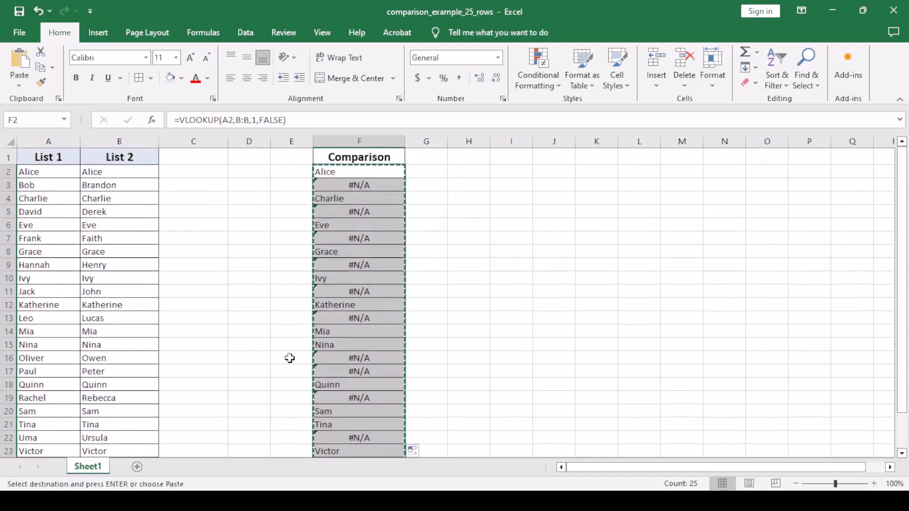
left_click(137, 466)
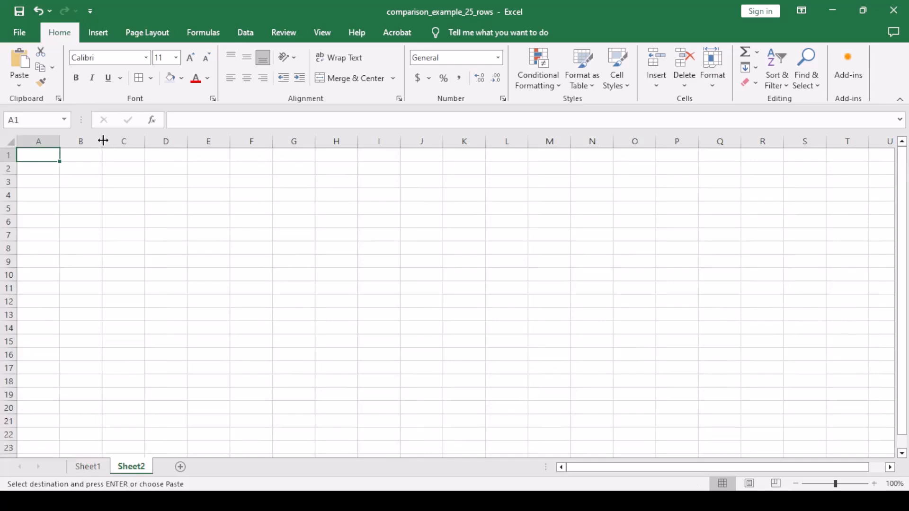
Widen column B and paste the copied results starting at cell B3
left_click_drag(103, 141, 188, 155)
left_click(102, 177)
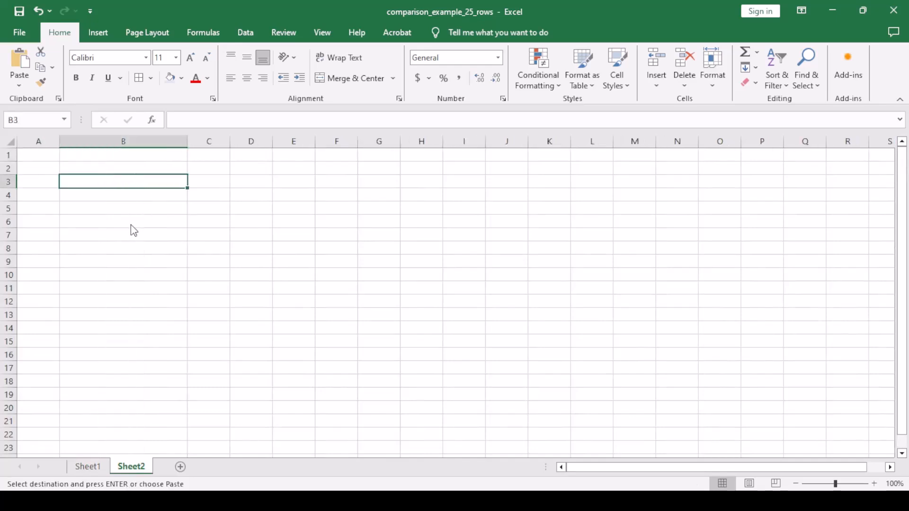
key("ctrl+v")
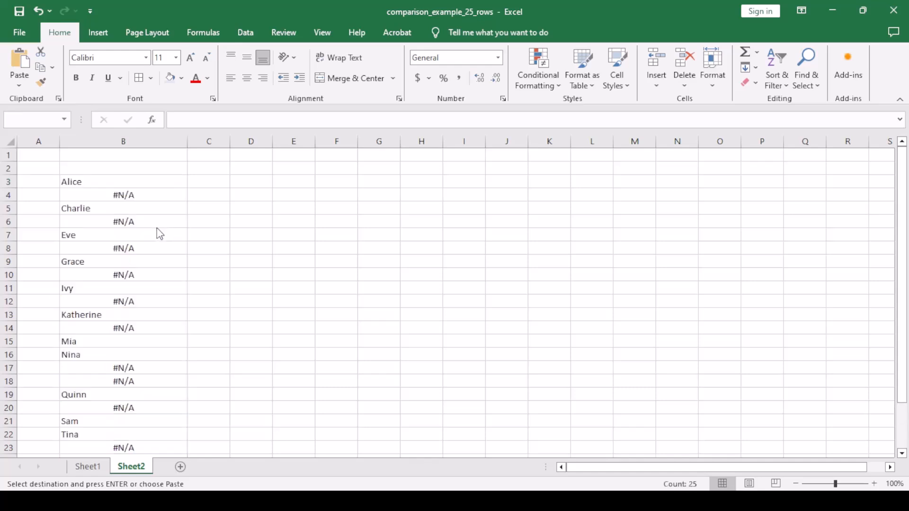
Select every row on Sheet2 that holds an #N/A result and delete those rows
left_click(95, 206)
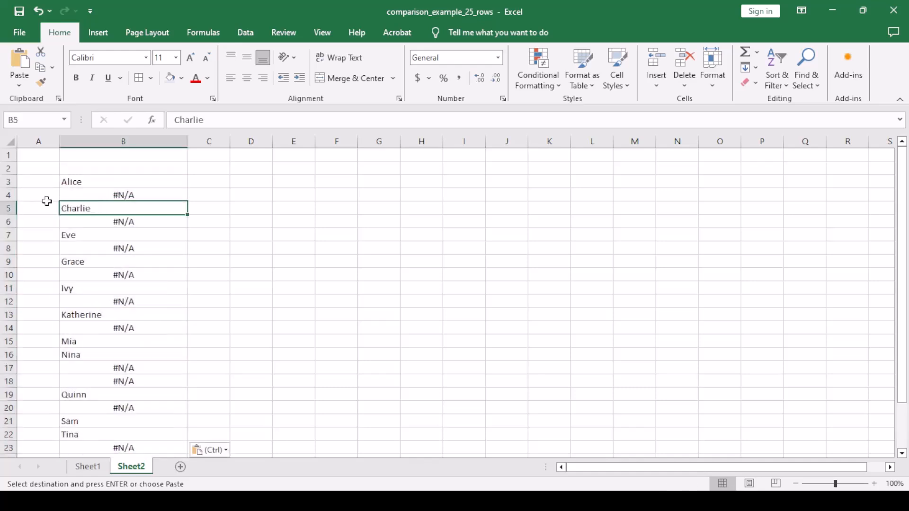
left_click(7, 195)
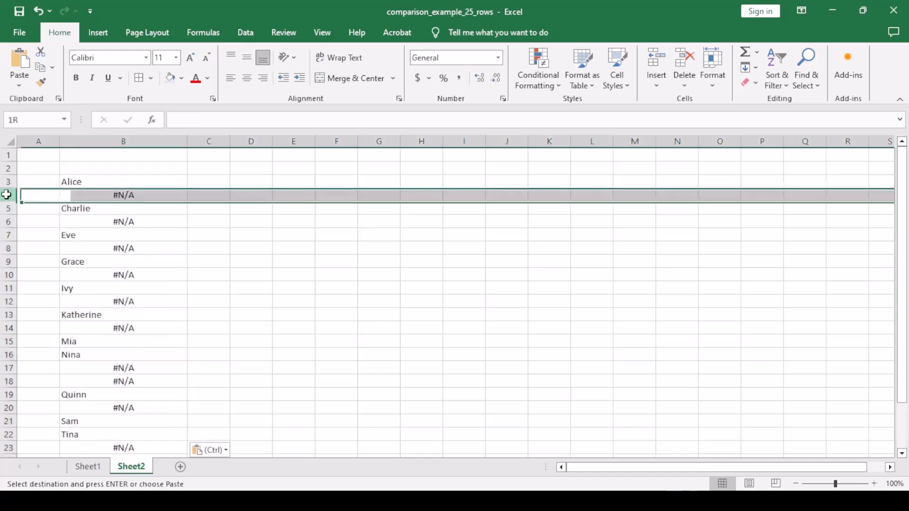
left_click(2, 221, "ctrl")
left_click(2, 248, "ctrl")
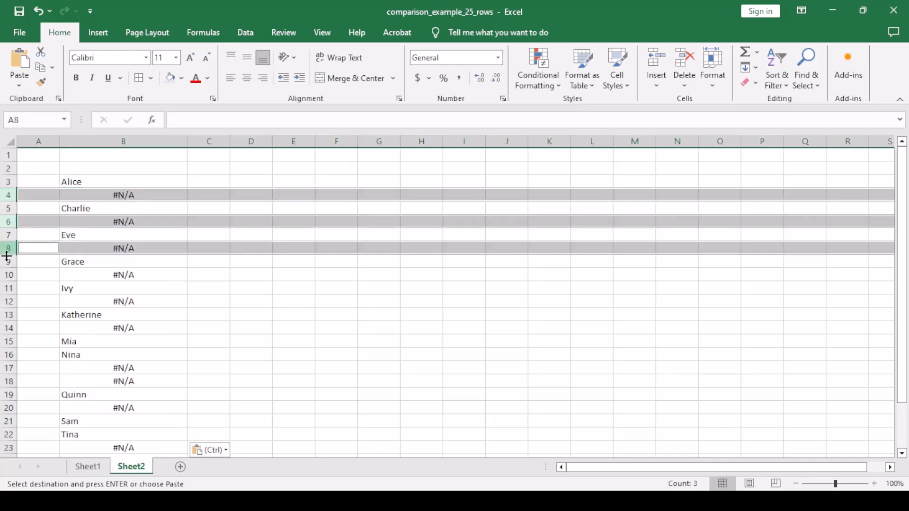
left_click(3, 274, "ctrl")
left_click(4, 301, "ctrl")
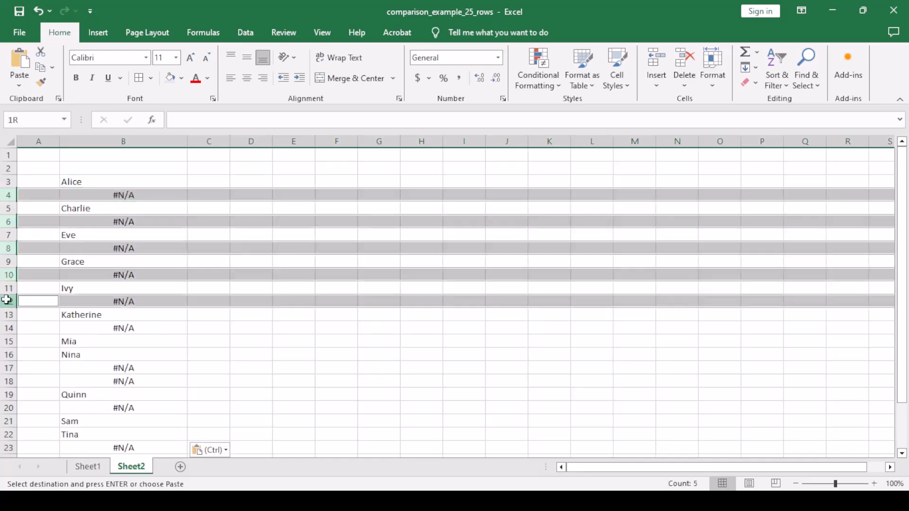
left_click(5, 327, "ctrl")
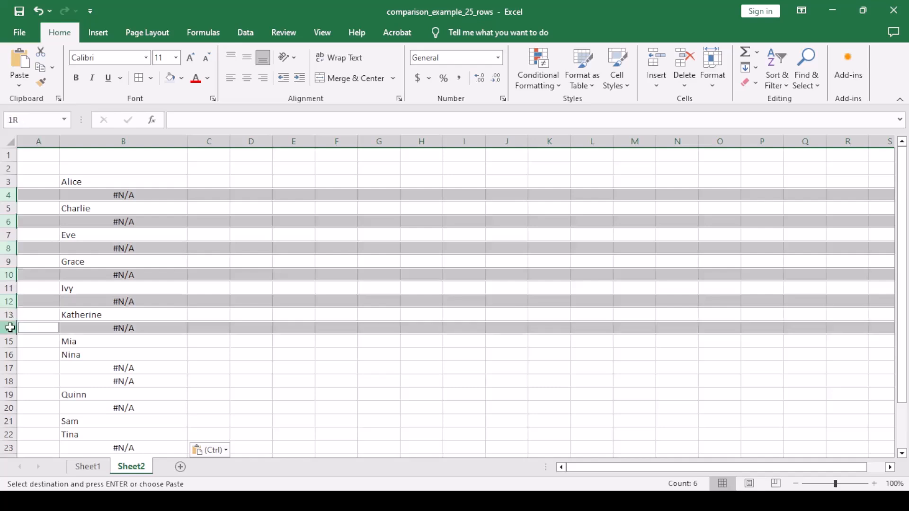
left_click(8, 368, "ctrl")
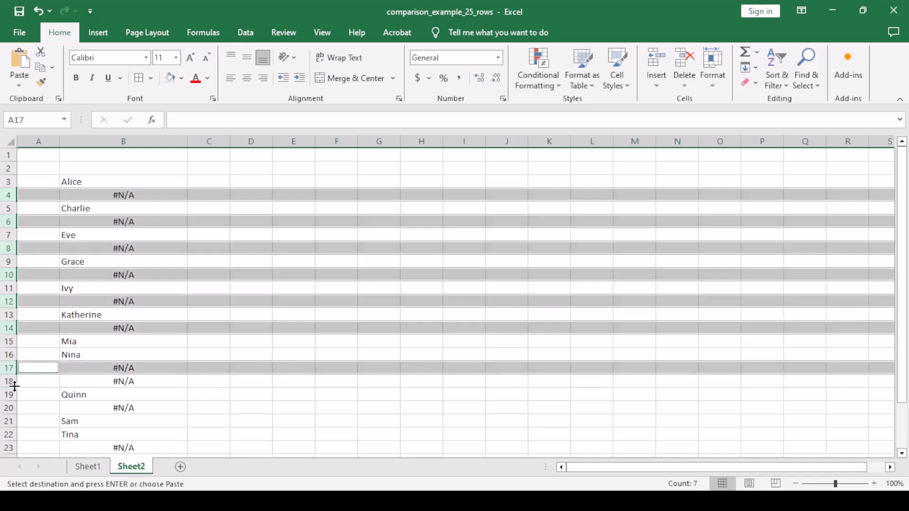
left_click(8, 381, "ctrl")
scroll(71, 365, "down", 1)
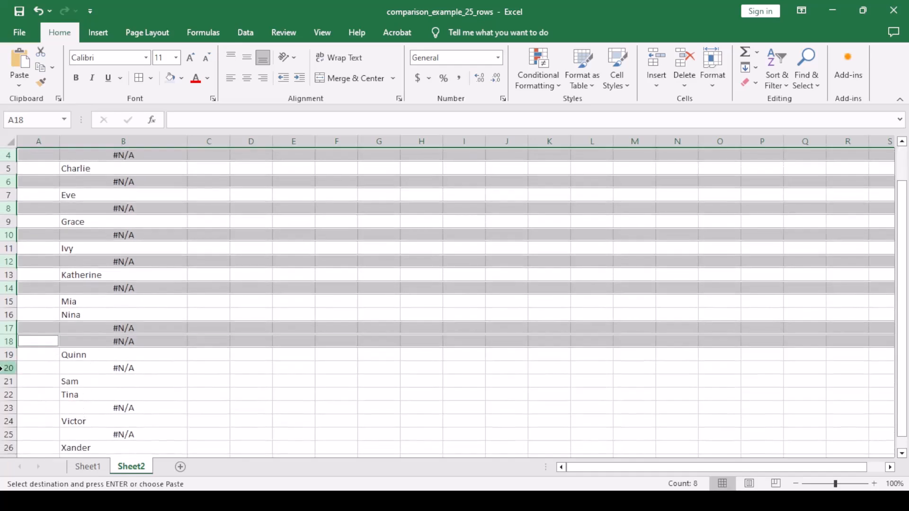
left_click(2, 368, "ctrl")
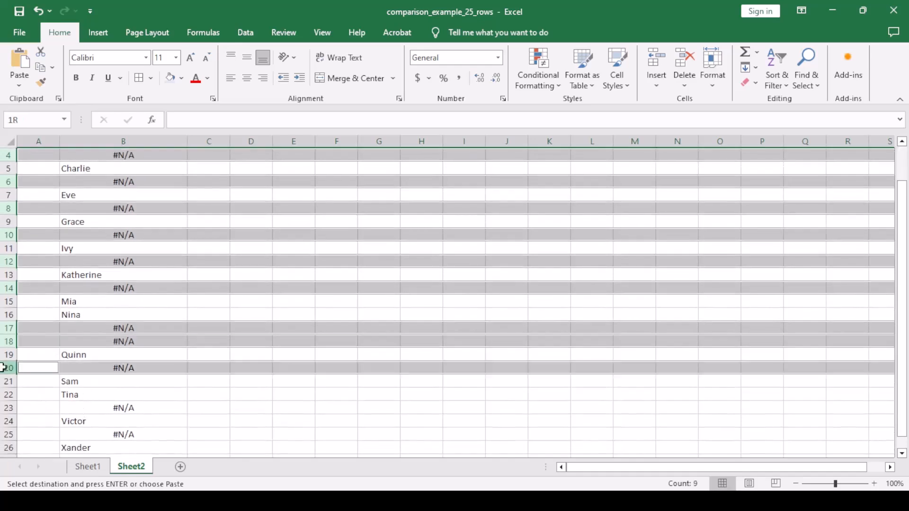
left_click(8, 407, "ctrl")
scroll(47, 388, "down", 2)
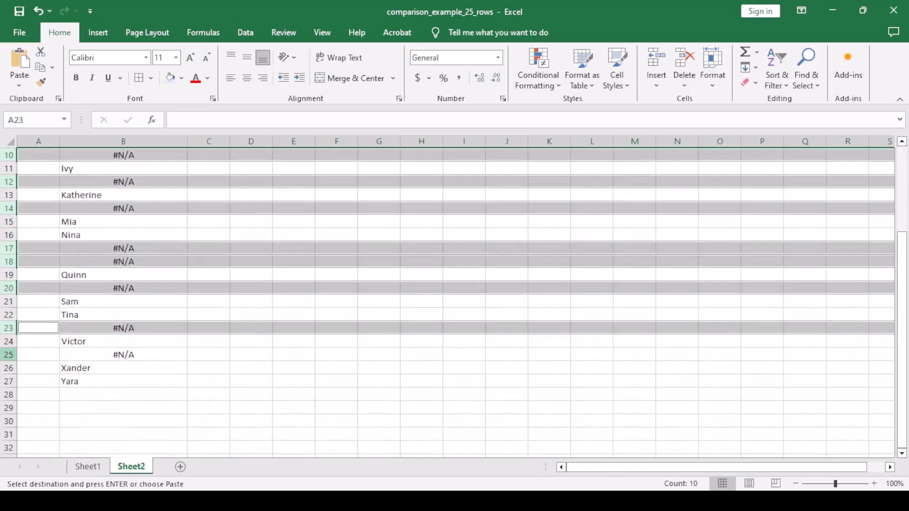
left_click(3, 354, "ctrl")
scroll(152, 340, "up", 3)
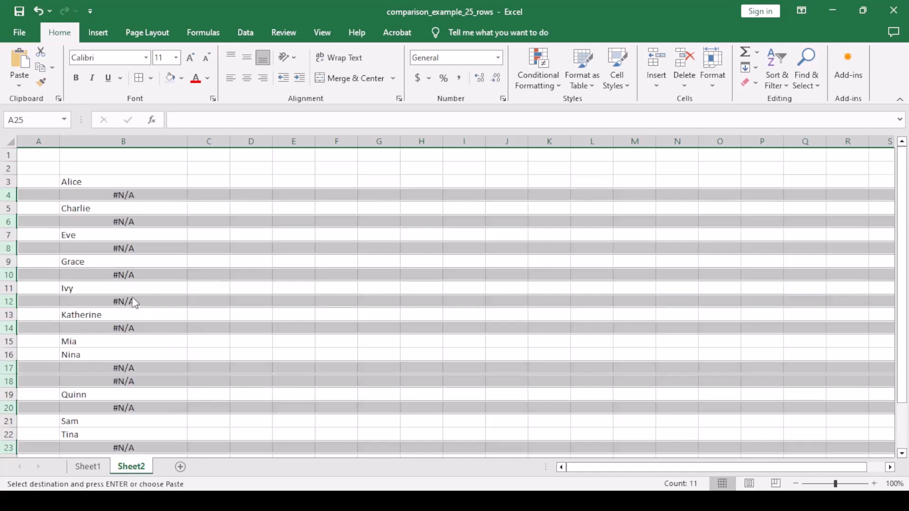
left_click(163, 299)
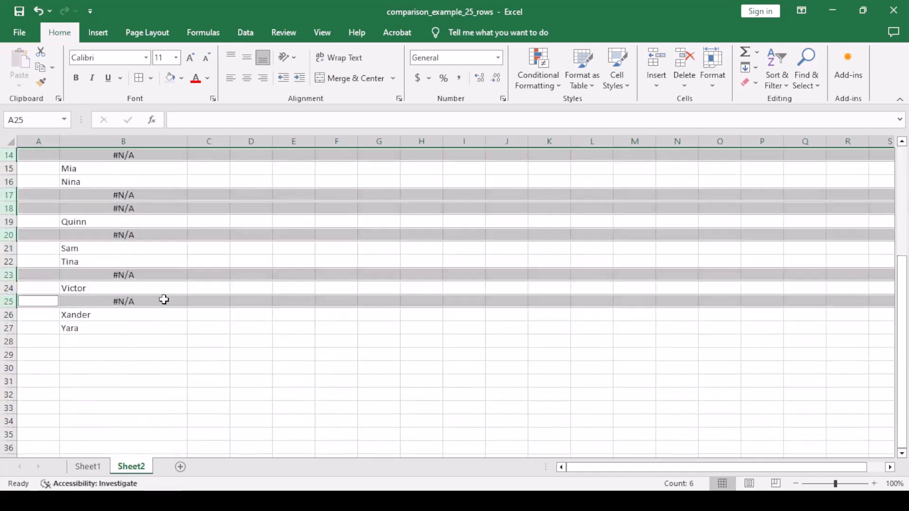
scroll(170, 340, "up", 5)
Copy the remaining names B3:B16 from Sheet2 and paste them into Sheet1 starting at cell C3
left_click(134, 220)
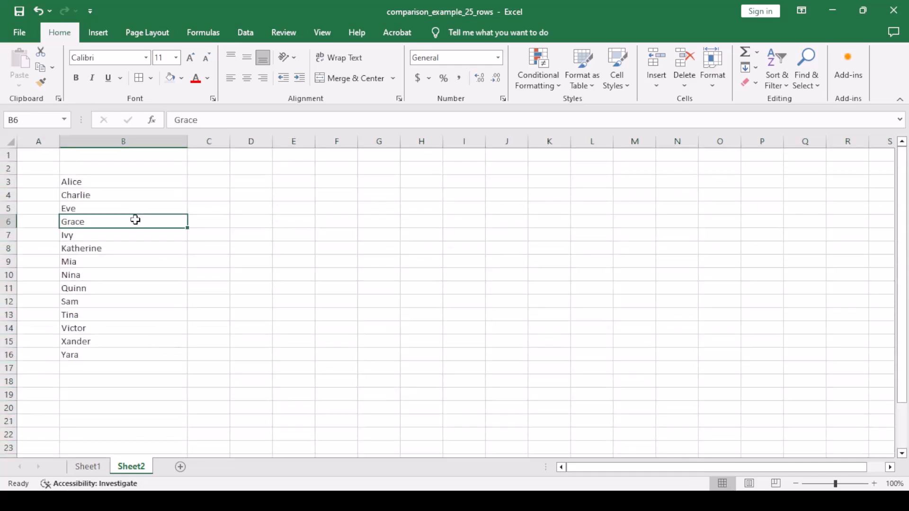
left_click_drag(99, 181, 129, 350)
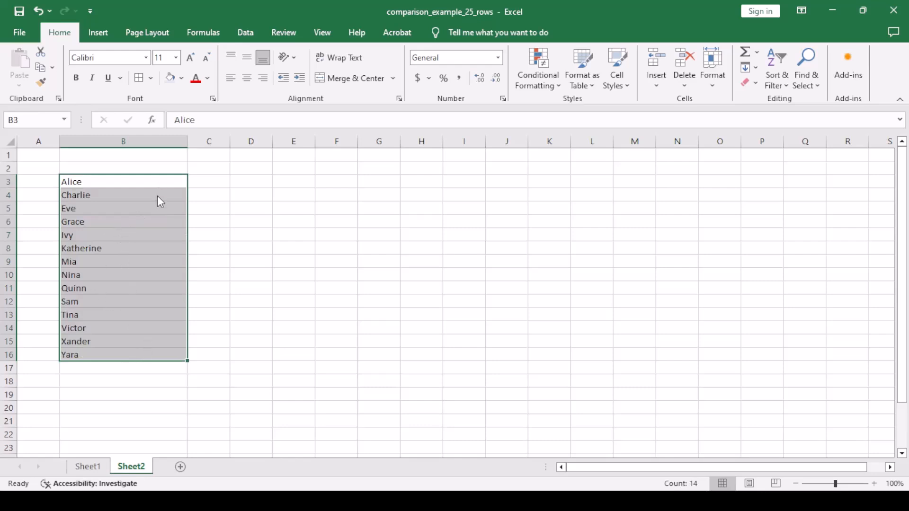
key("ctrl+c")
left_click(88, 467)
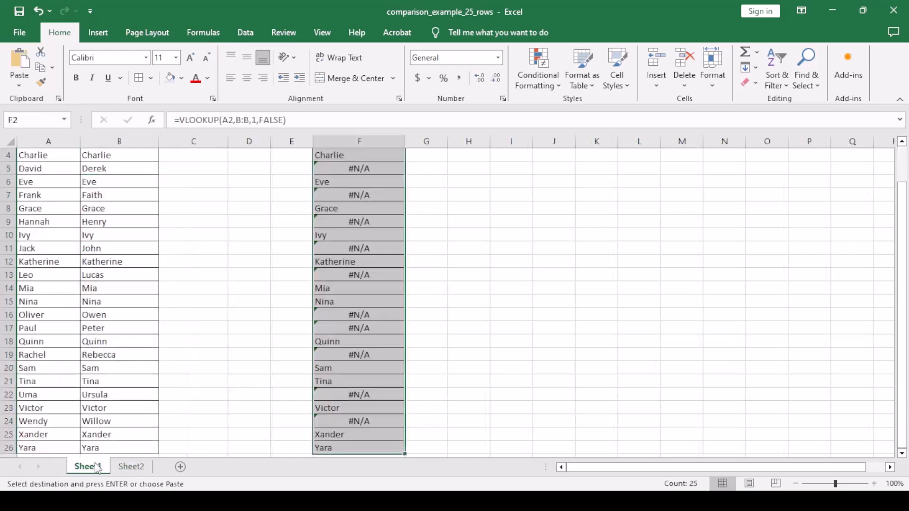
scroll(326, 310, "up", 1)
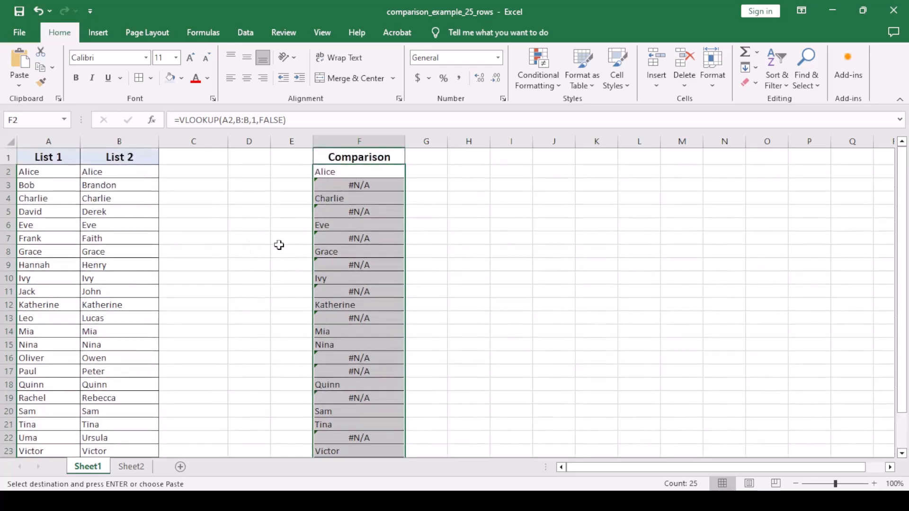
left_click(193, 185)
key("ctrl+v")
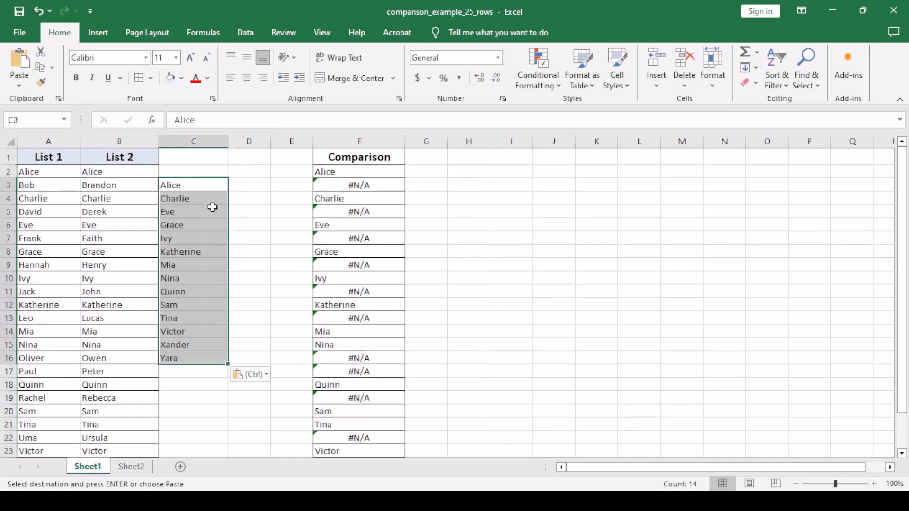
Select the pasted names in C3:C16 on Sheet1
left_click(271, 188)
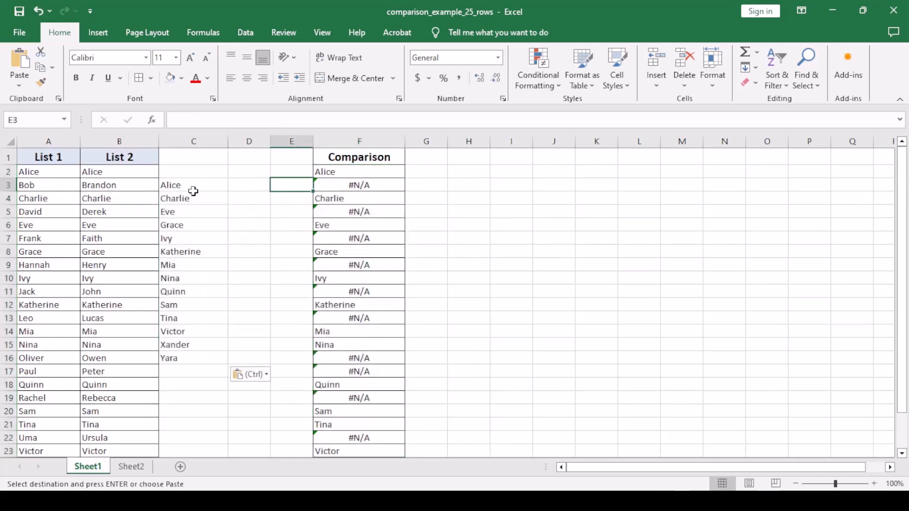
left_click_drag(195, 188, 211, 358)
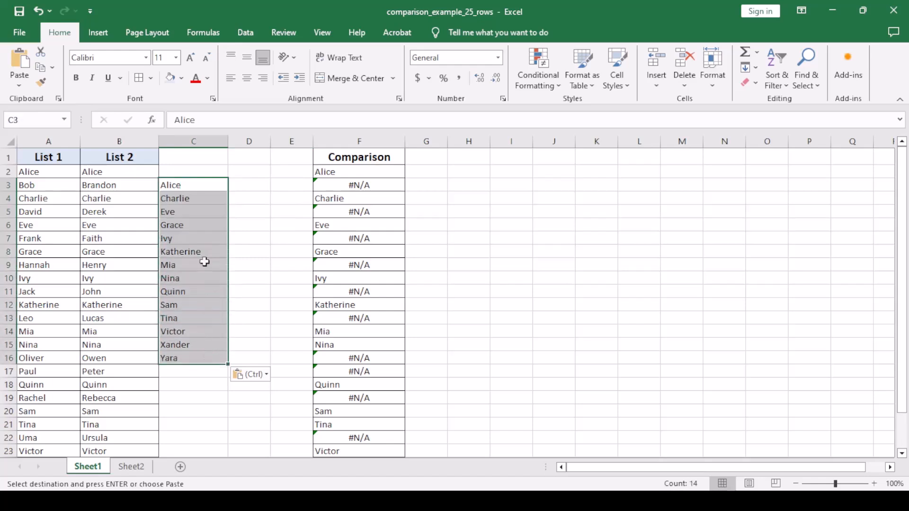